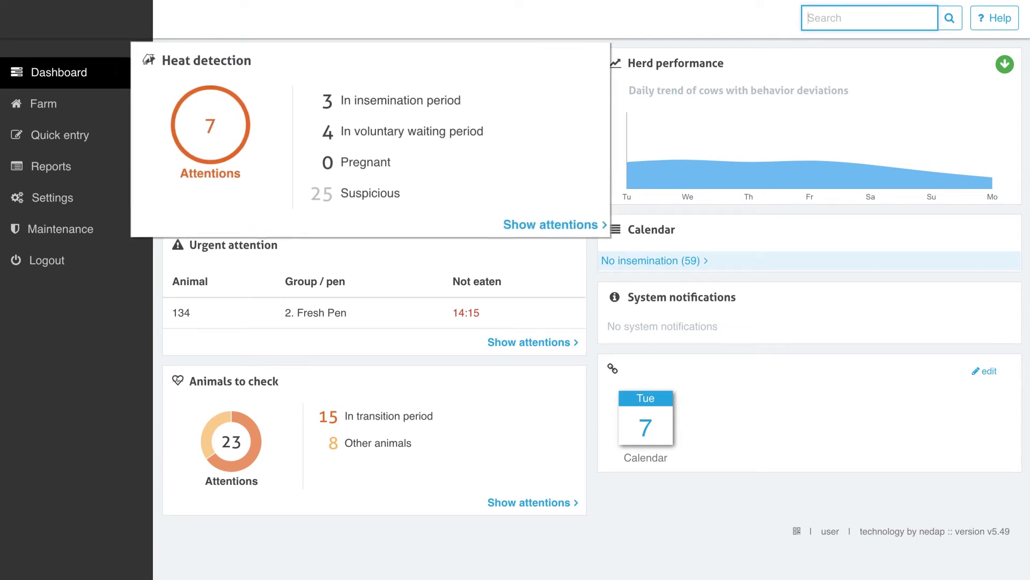
- Open the heat detection list and filter out waiting-period and pregnant animals
{"action": "left_click", "coordinate": [533, 212]}
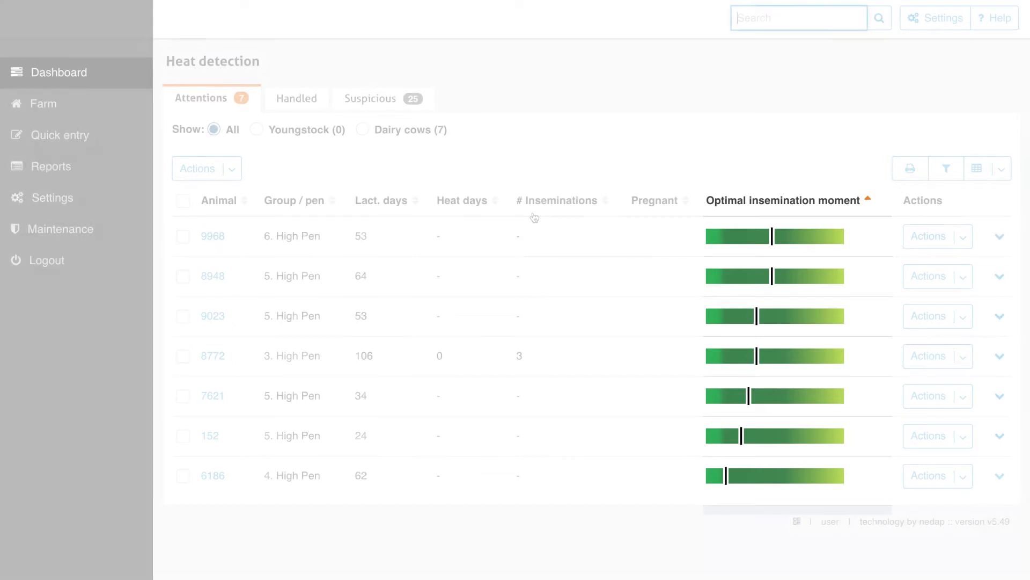
{"action": "left_click", "coordinate": [944, 171]}
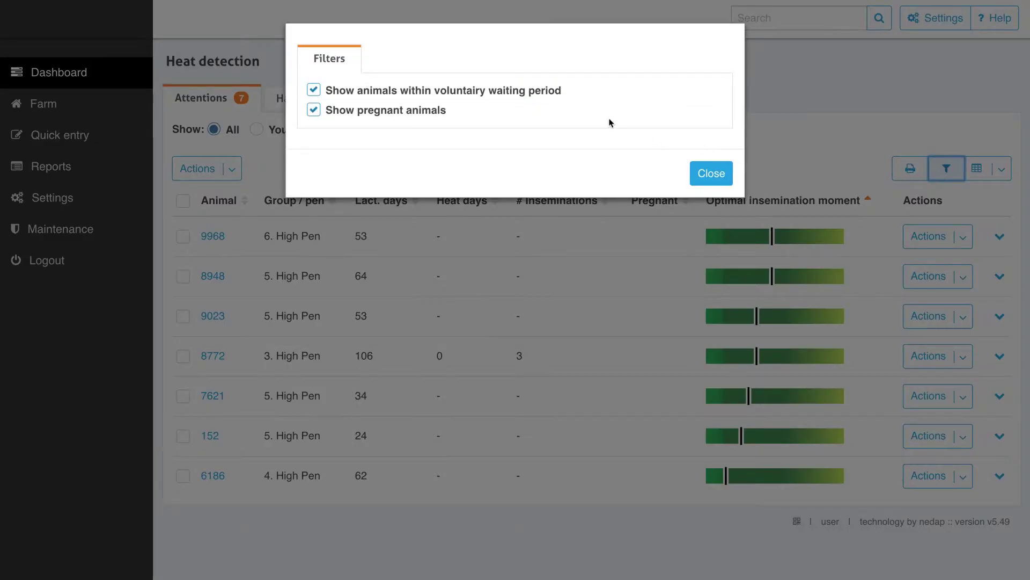
{"action": "left_click", "coordinate": [440, 93]}
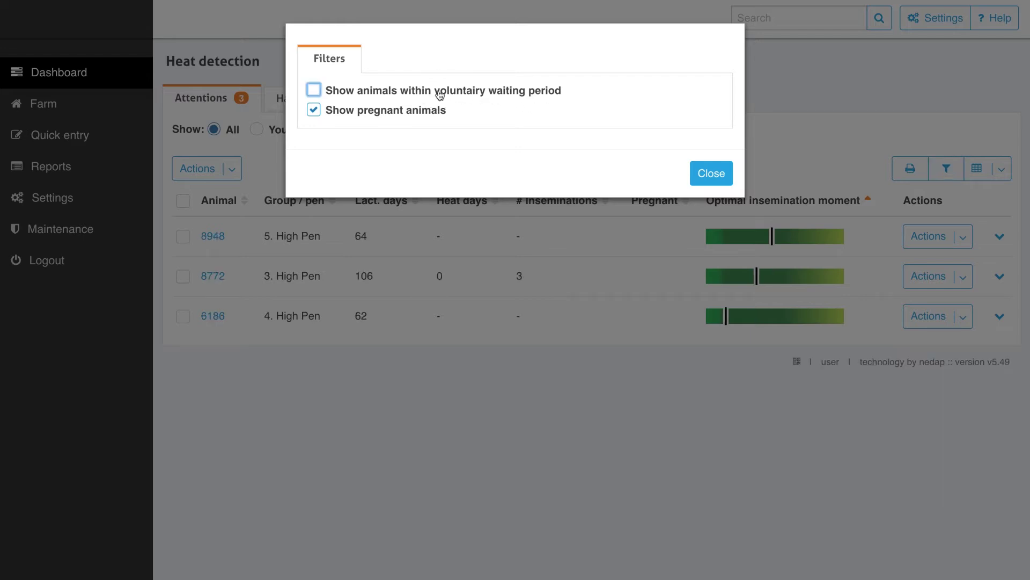
{"action": "left_click", "coordinate": [435, 111]}
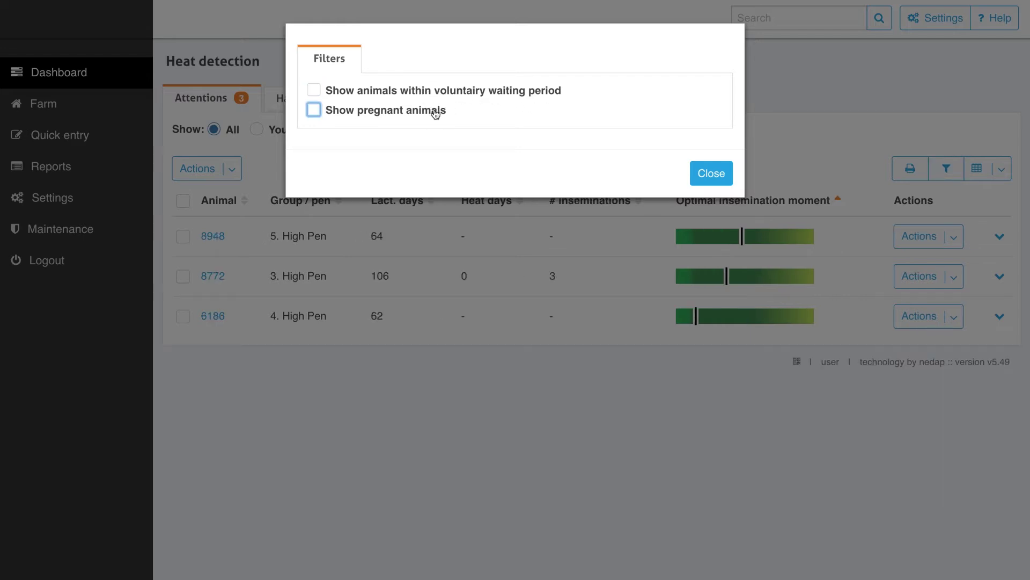
- Re-include waiting-period and pregnant animals, close the filters, and show the column choices
{"action": "left_click", "coordinate": [435, 93]}
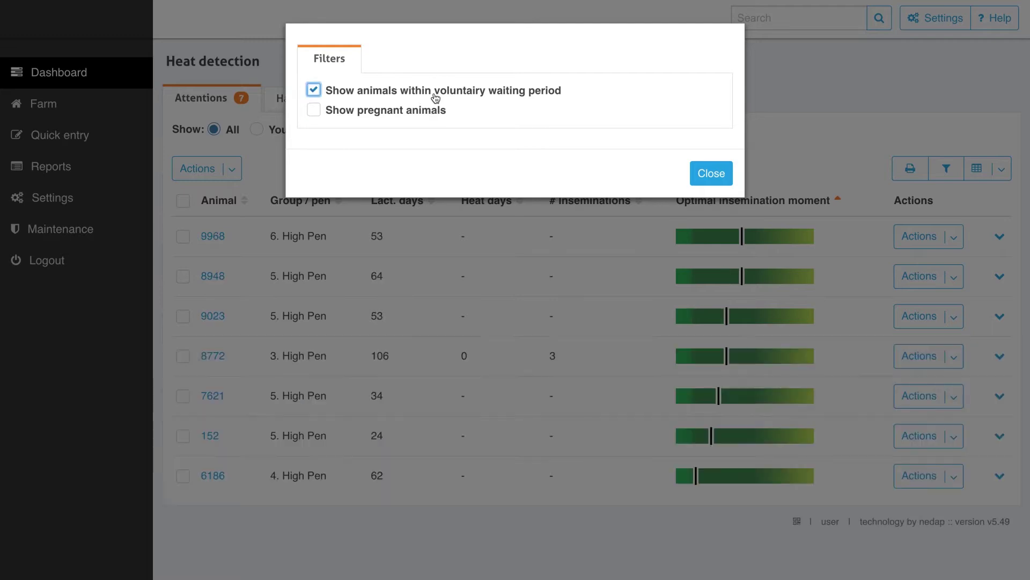
{"action": "left_click", "coordinate": [708, 174]}
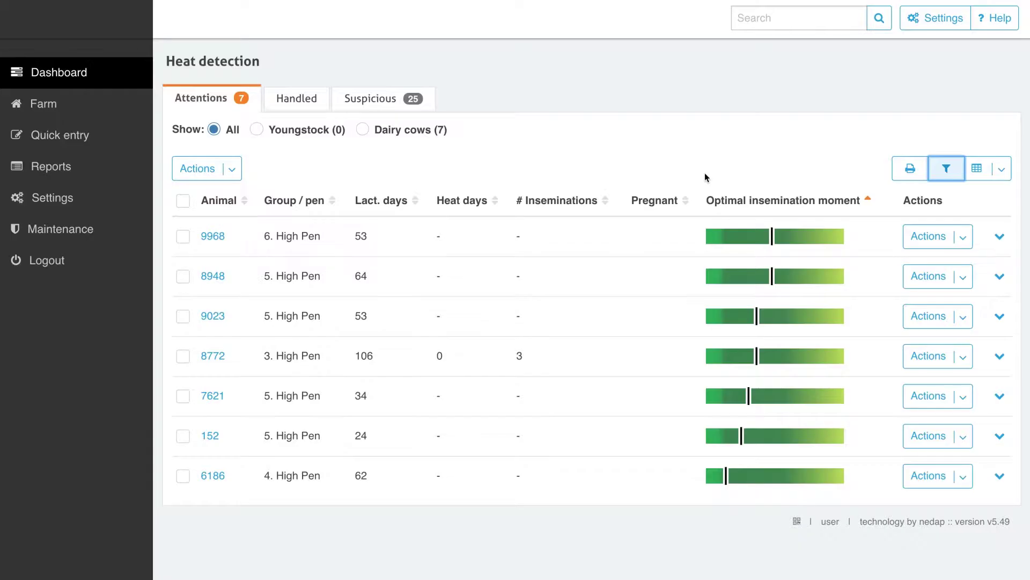
{"action": "left_click", "coordinate": [1002, 171]}
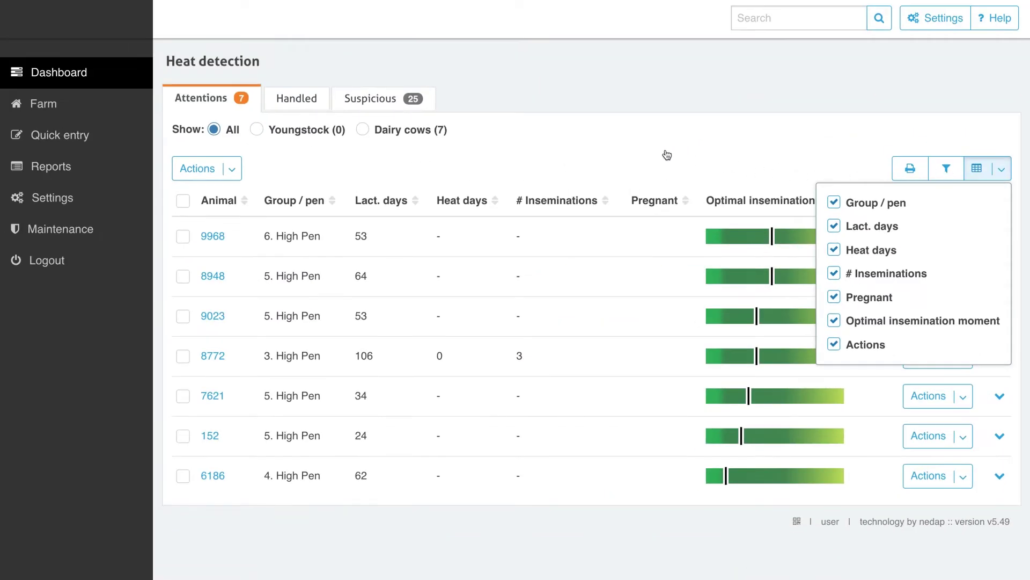
{"action": "left_click", "coordinate": [666, 154]}
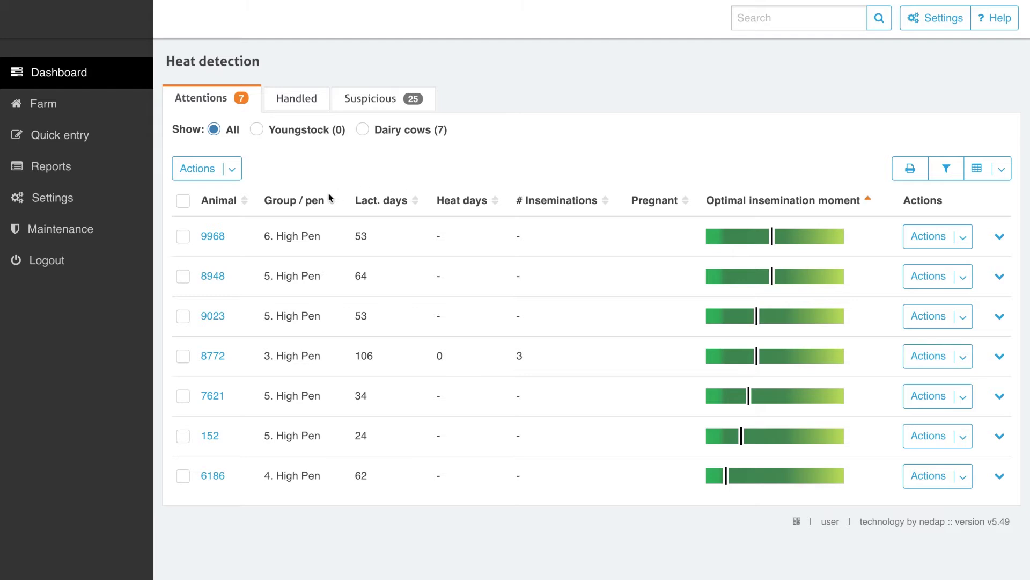
{"action": "left_click", "coordinate": [311, 202]}
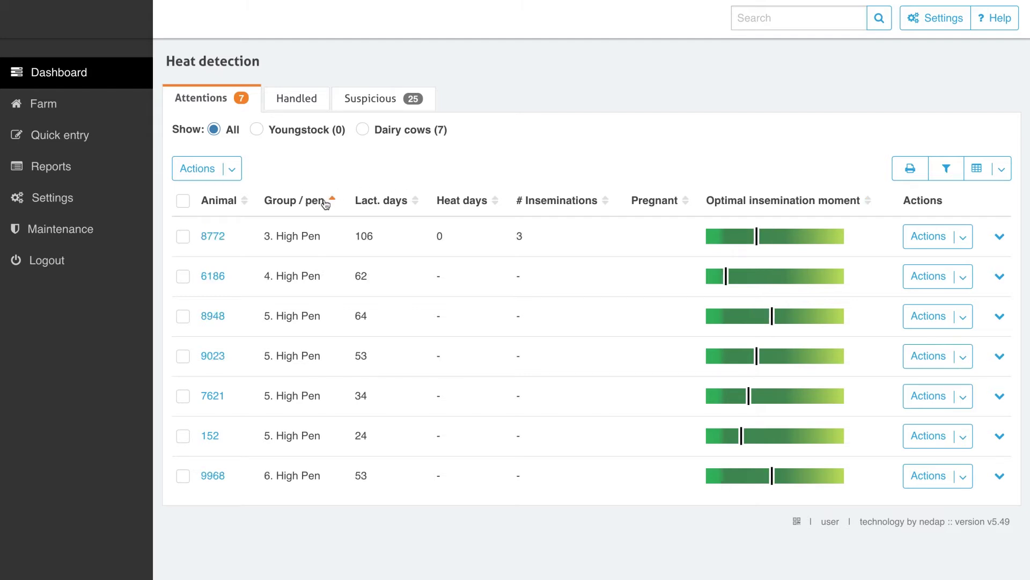
{"action": "left_click", "coordinate": [833, 206]}
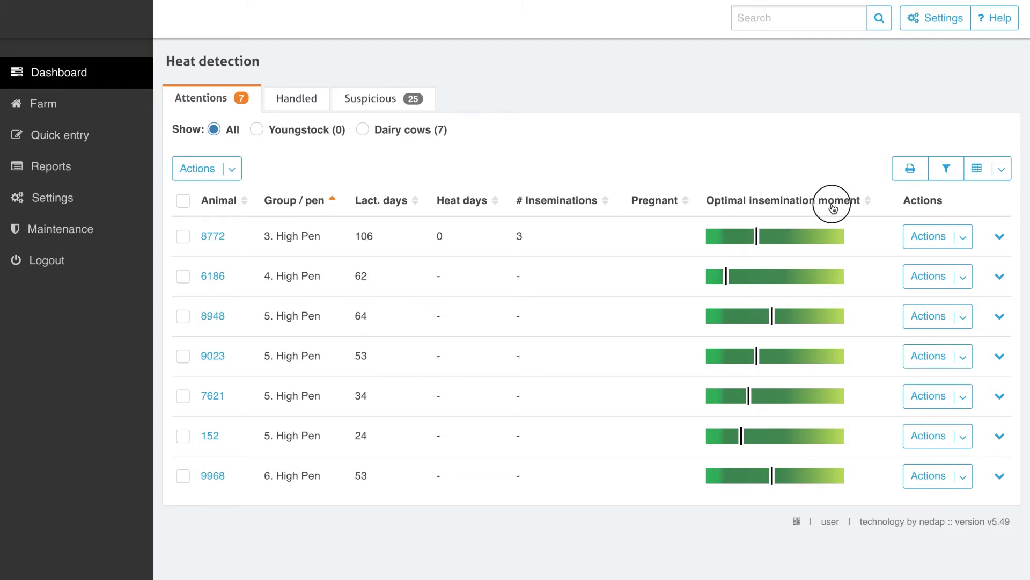
{"action": "left_click", "coordinate": [903, 172]}
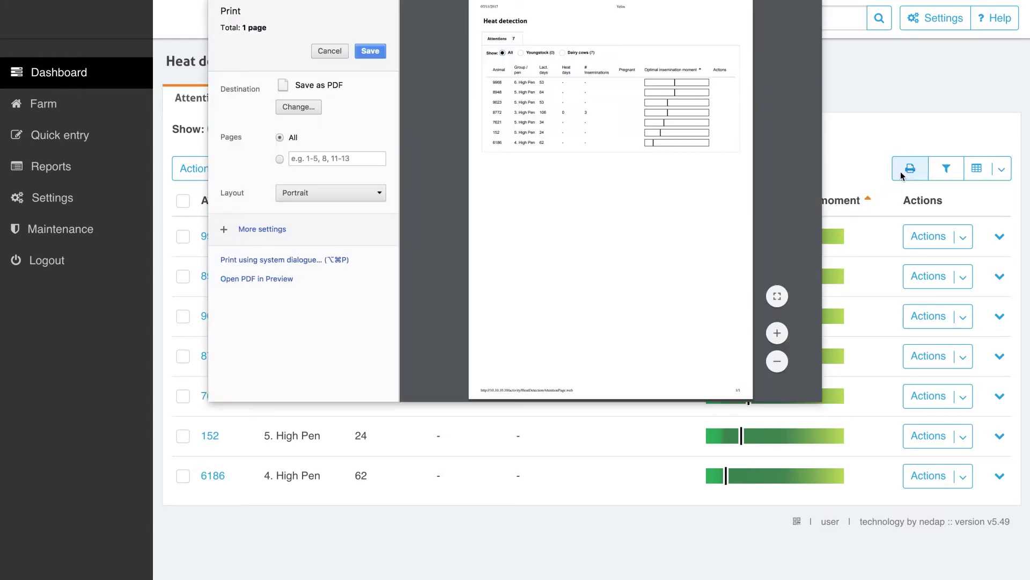
{"action": "key", "text": "Escape"}
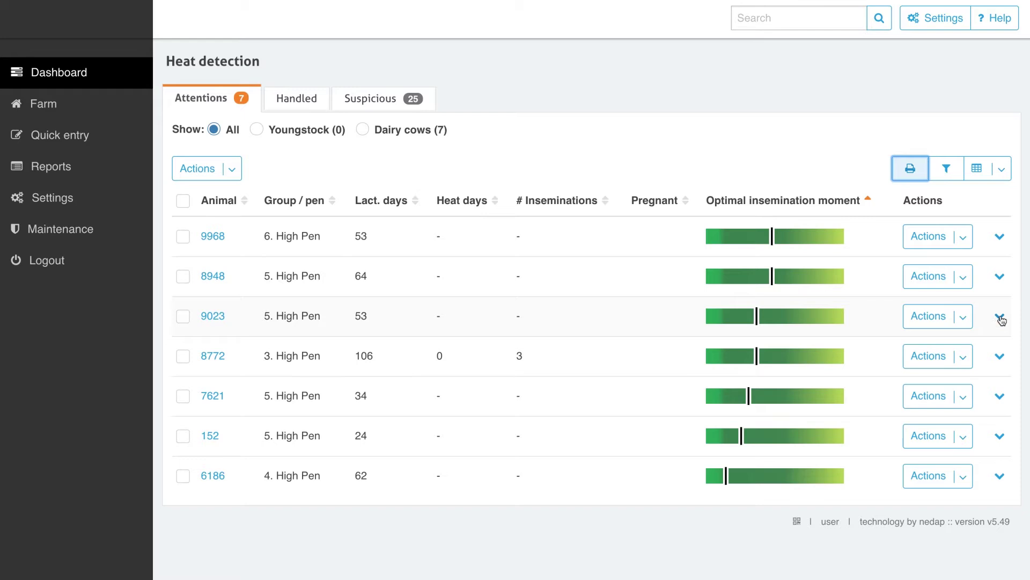
- Expand cow 8772's row, show its whole-lactation activity chart, and list its follow-up actions
{"action": "left_click", "coordinate": [1000, 317]}
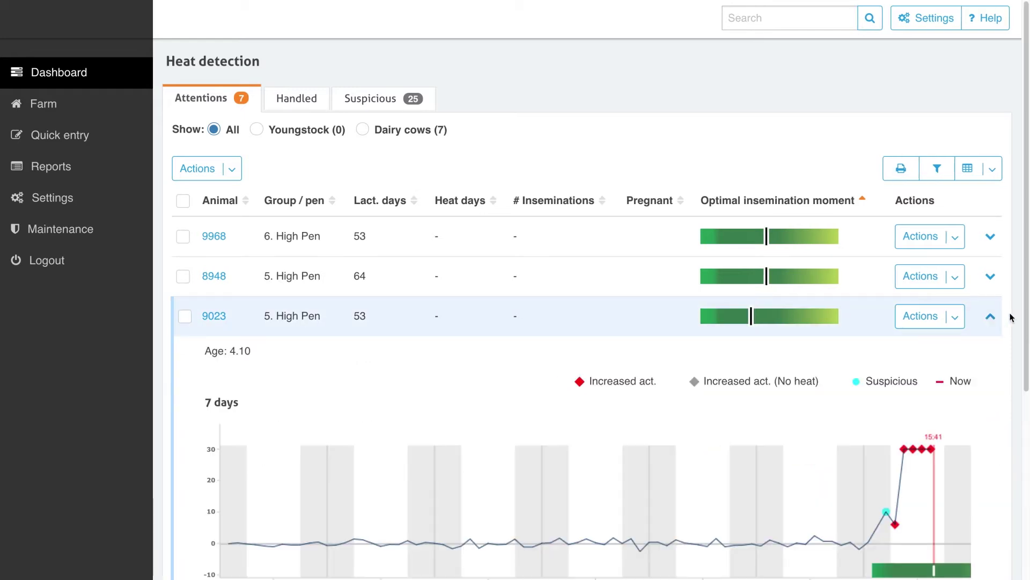
{"action": "left_click_drag", "start_coordinate": [1025, 314], "coordinate": [1025, 459]}
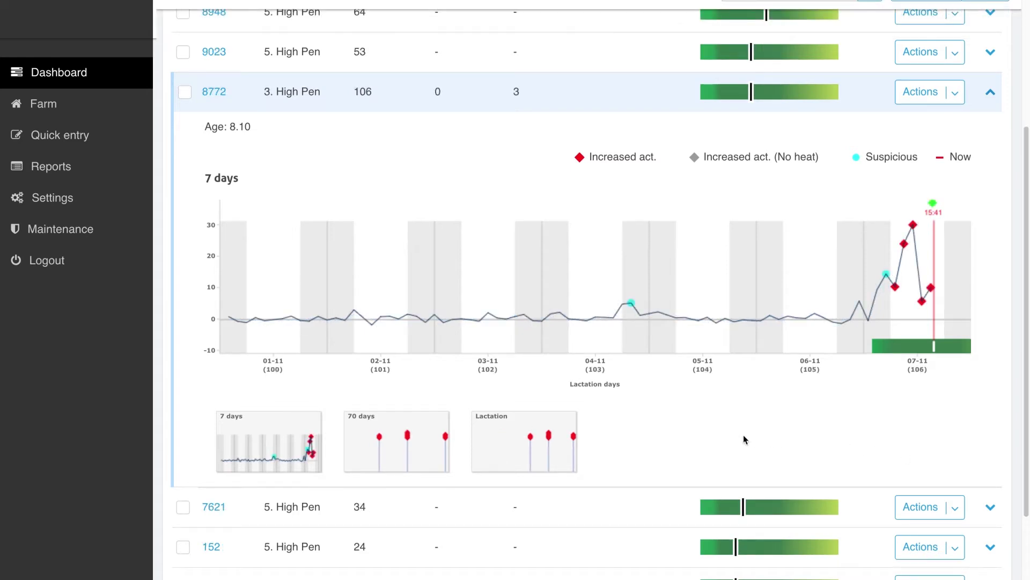
{"action": "left_click", "coordinate": [551, 436]}
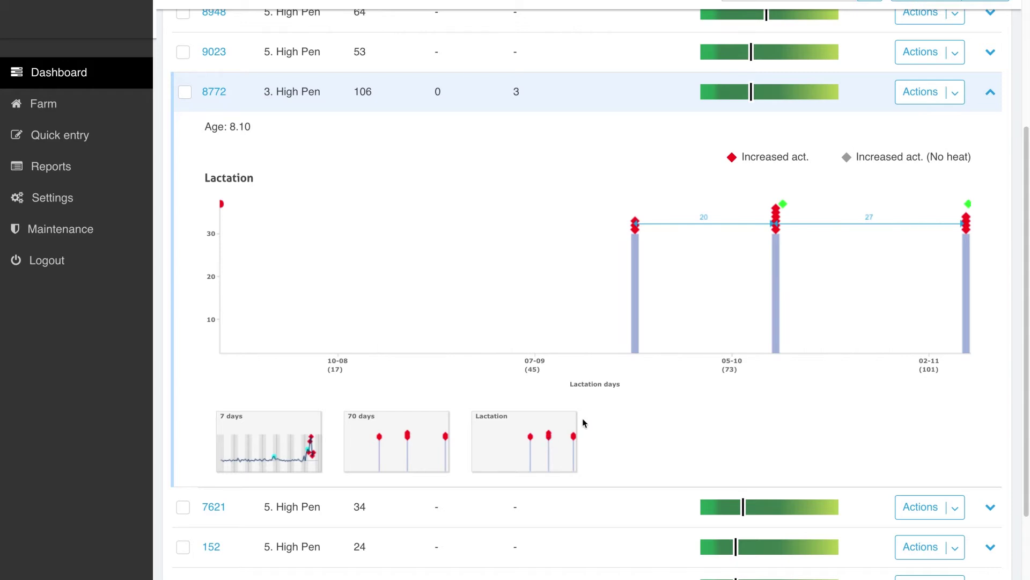
{"action": "left_click", "coordinate": [956, 102]}
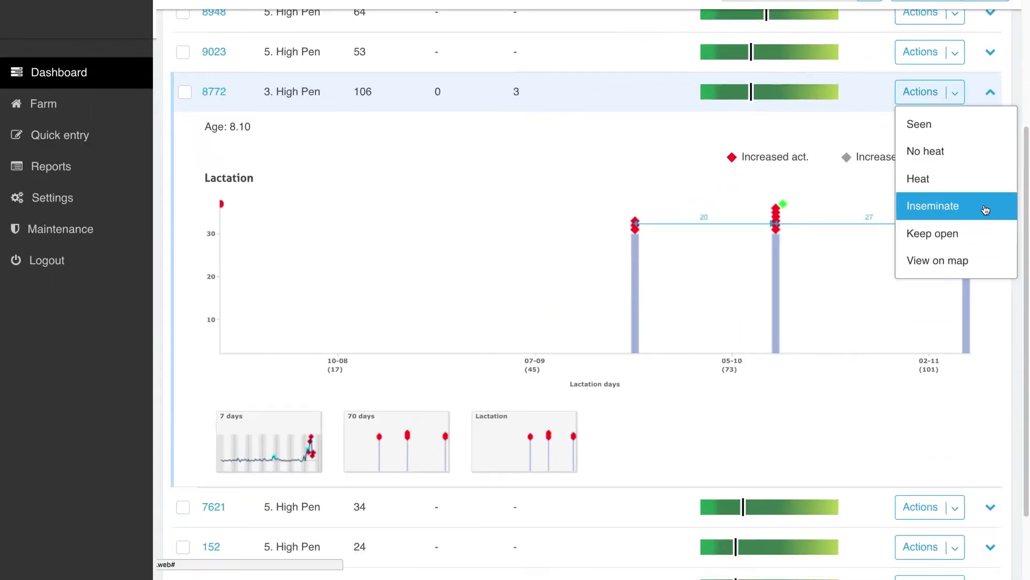
- Submit an insemination record for cow 8772 and view the Handled heat animals
{"action": "left_click", "coordinate": [983, 207]}
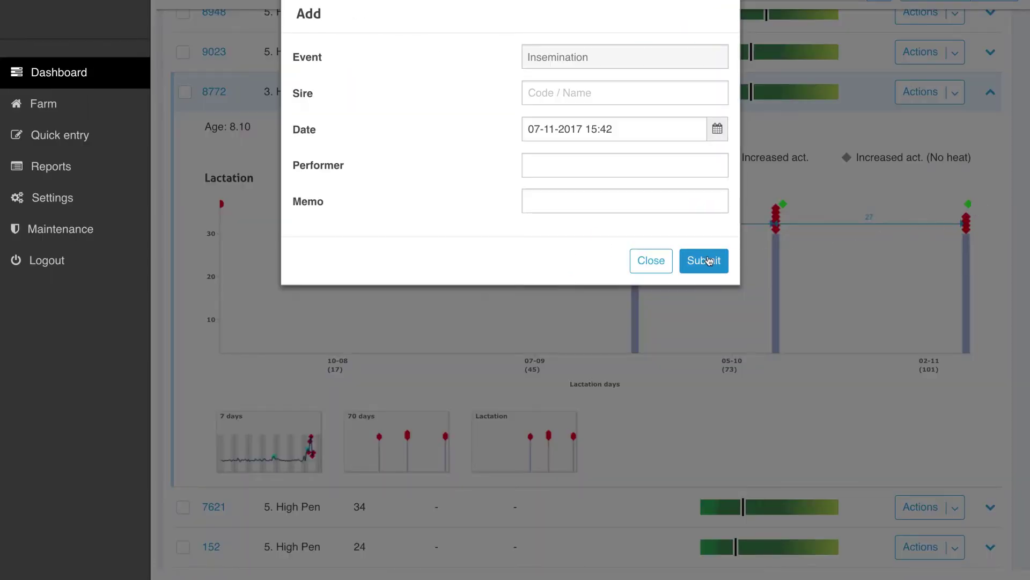
{"action": "left_click", "coordinate": [705, 262]}
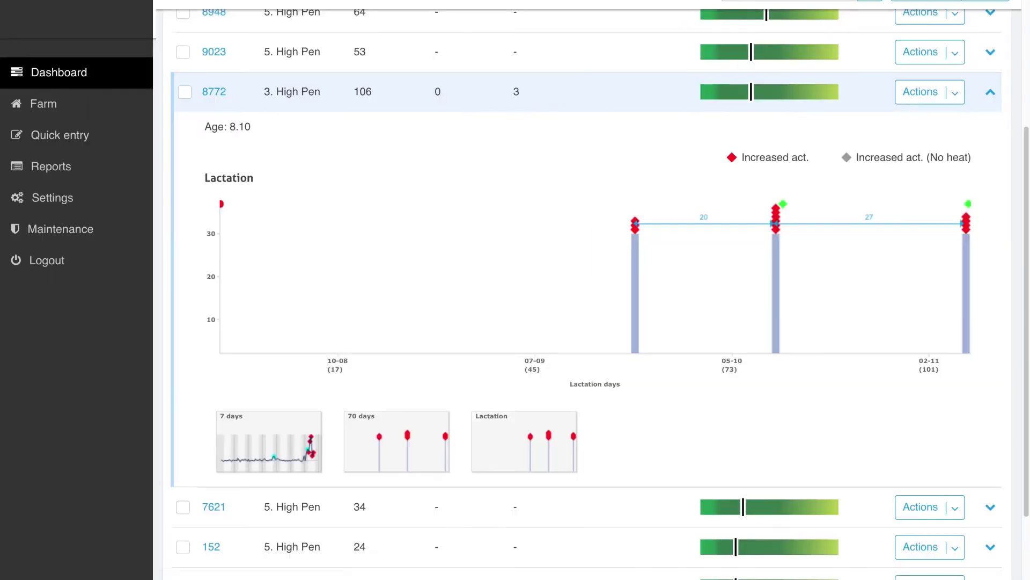
{"action": "left_click", "coordinate": [954, 92]}
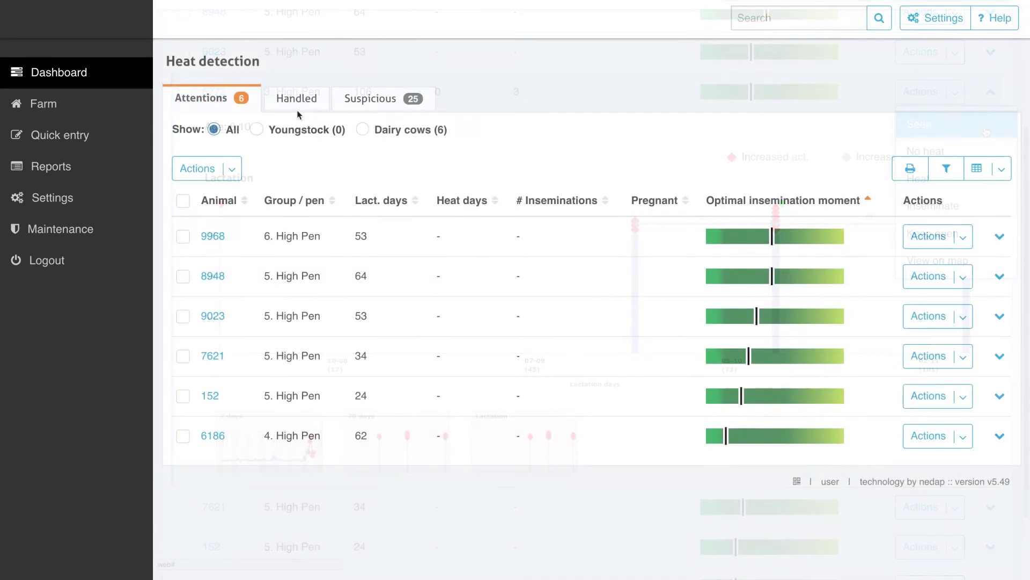
{"action": "left_click", "coordinate": [295, 100]}
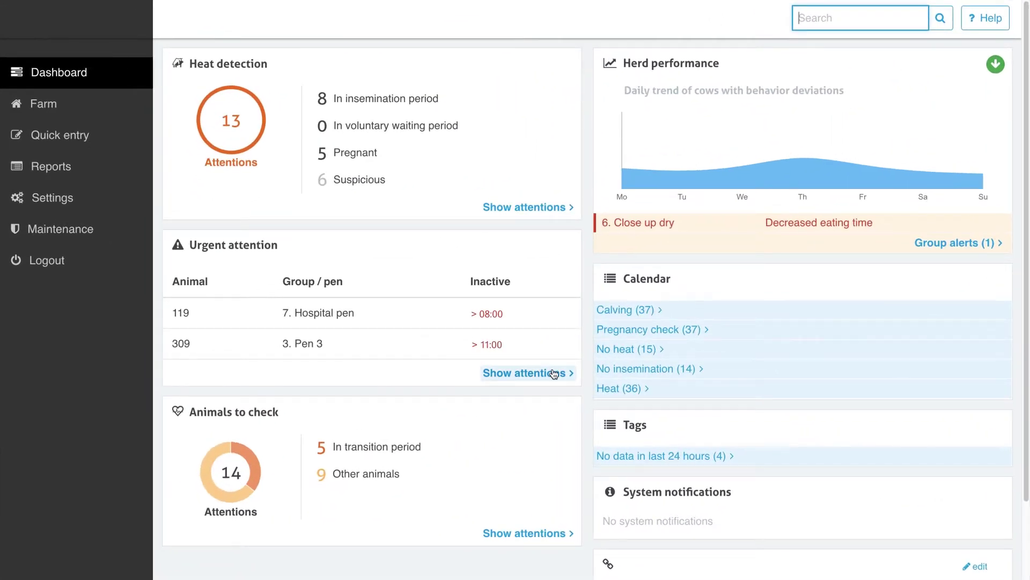
- Open the full urgent attention list and expand cow 119's 48-hour and day-total charts
{"action": "left_click", "coordinate": [564, 373]}
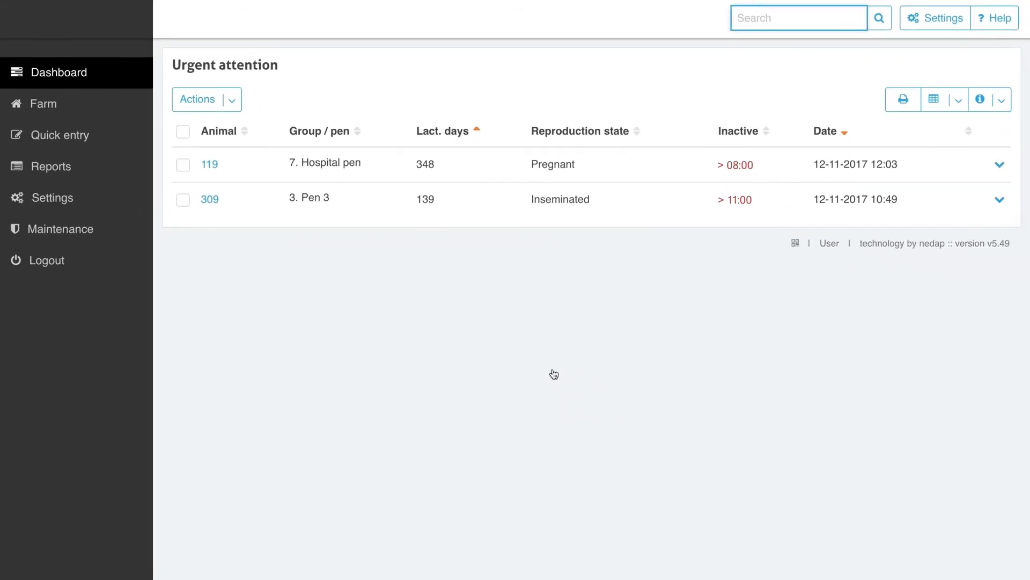
{"action": "left_click", "coordinate": [998, 165]}
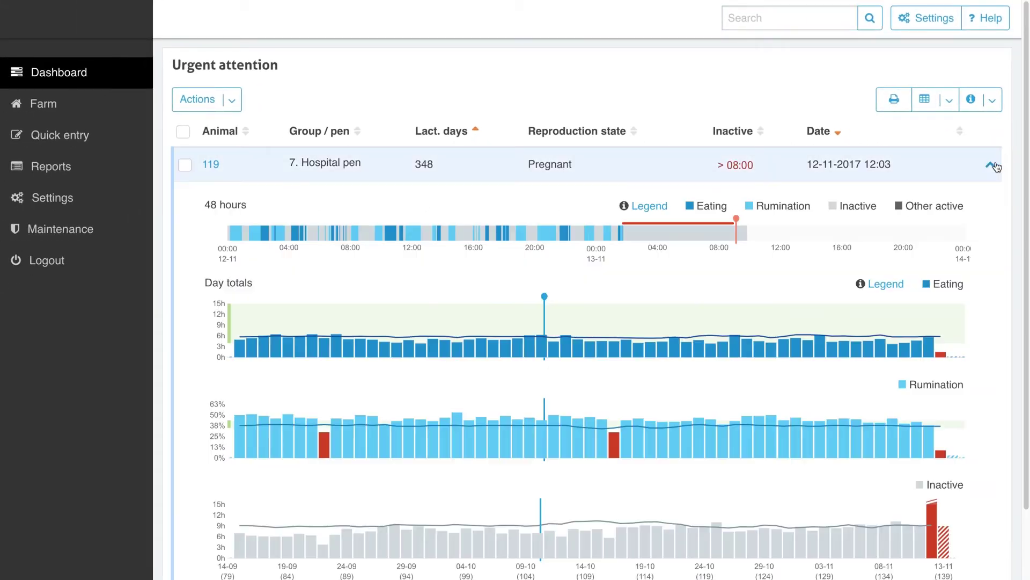
{"action": "scroll", "coordinate": [1027, 209], "scroll_direction": "down", "scroll_amount": 1}
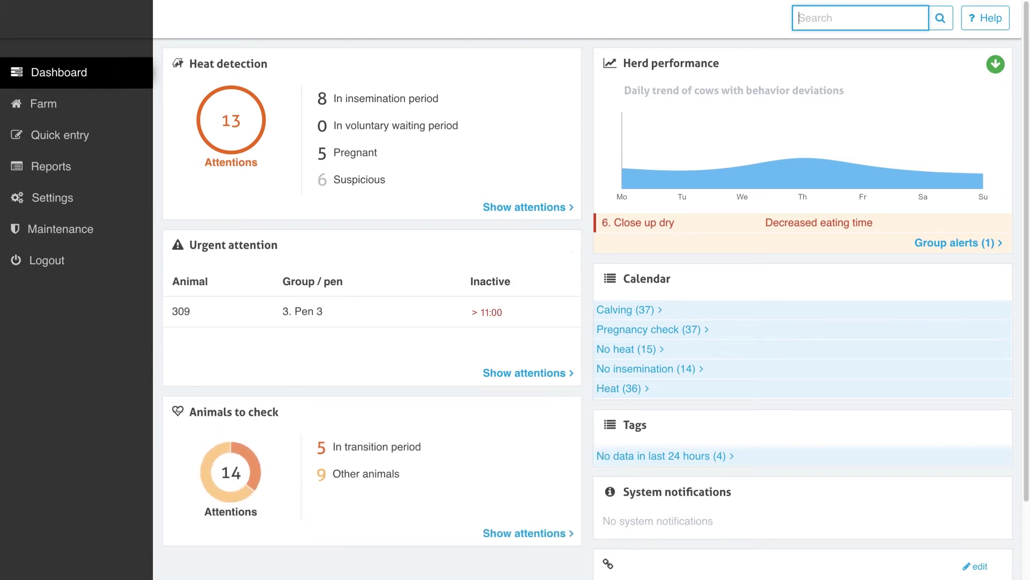
- Open the full Animals to check list and hide recent-heat, group-alert and Smarttag animals
{"action": "left_click", "coordinate": [546, 533]}
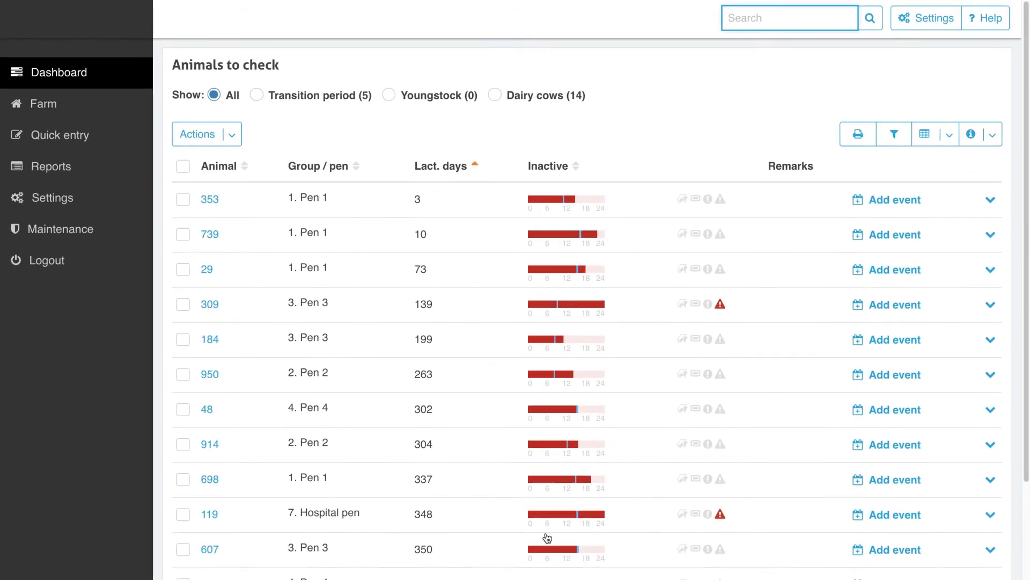
{"action": "left_click", "coordinate": [899, 138]}
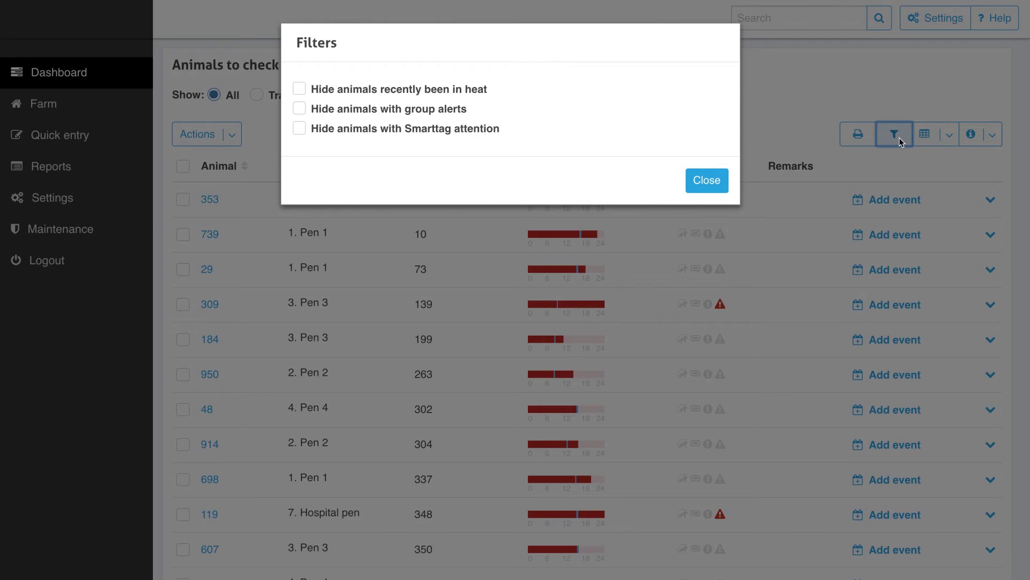
{"action": "left_click", "coordinate": [459, 92]}
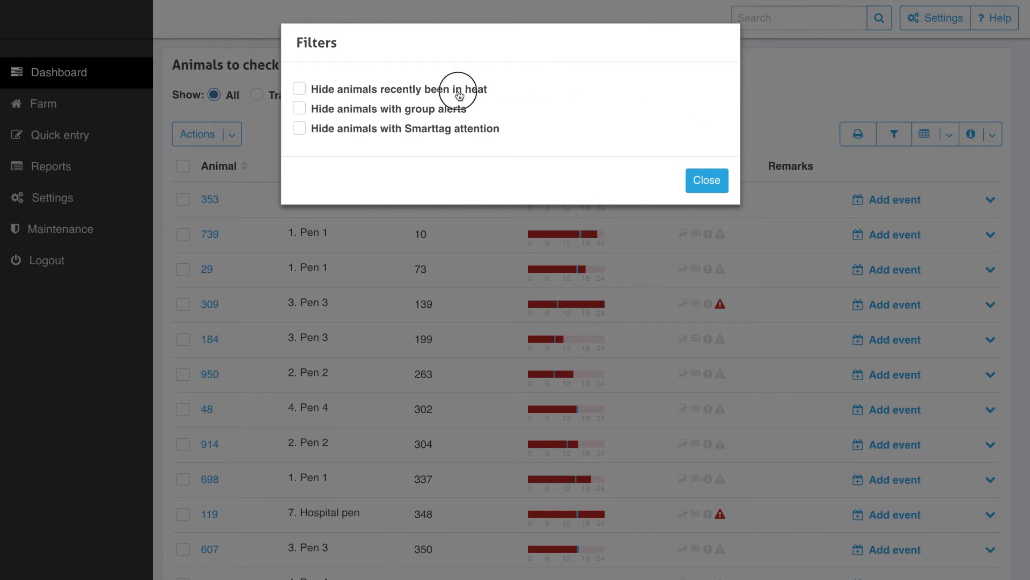
{"action": "left_click", "coordinate": [454, 110]}
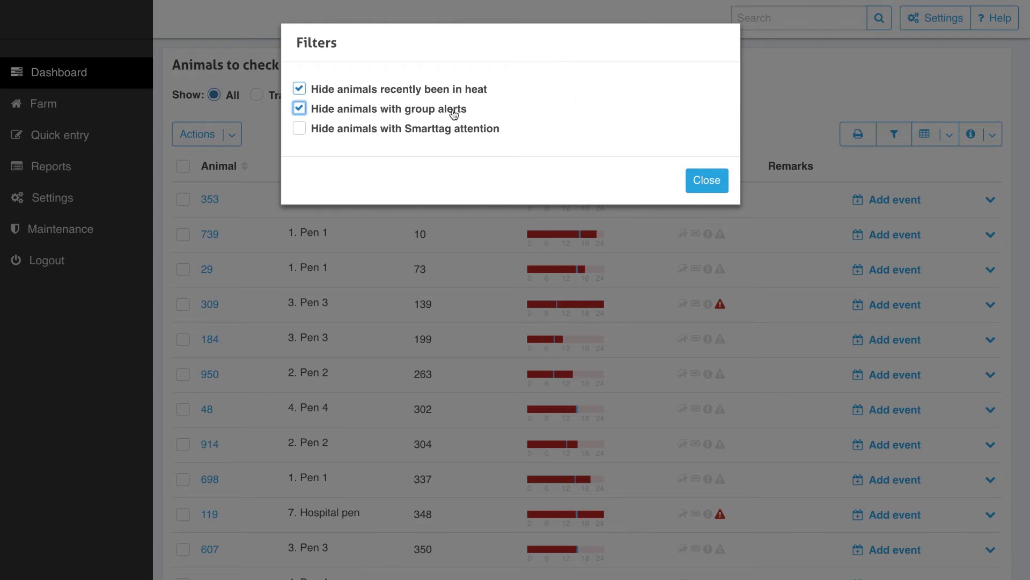
{"action": "left_click", "coordinate": [454, 129]}
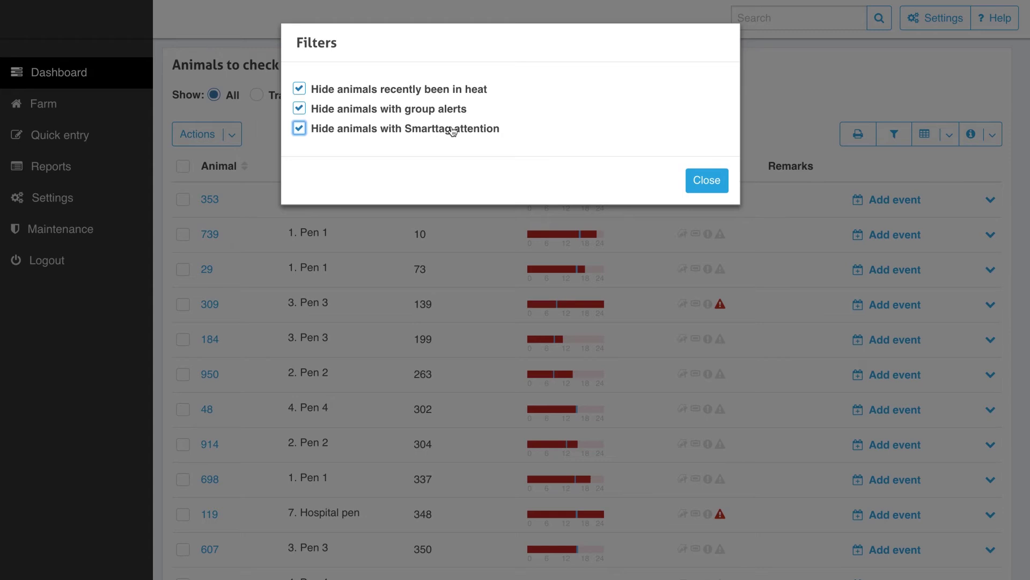
- Clear all three hide filters again and show the four column choices
{"action": "left_click", "coordinate": [452, 130]}
{"action": "left_click", "coordinate": [452, 111]}
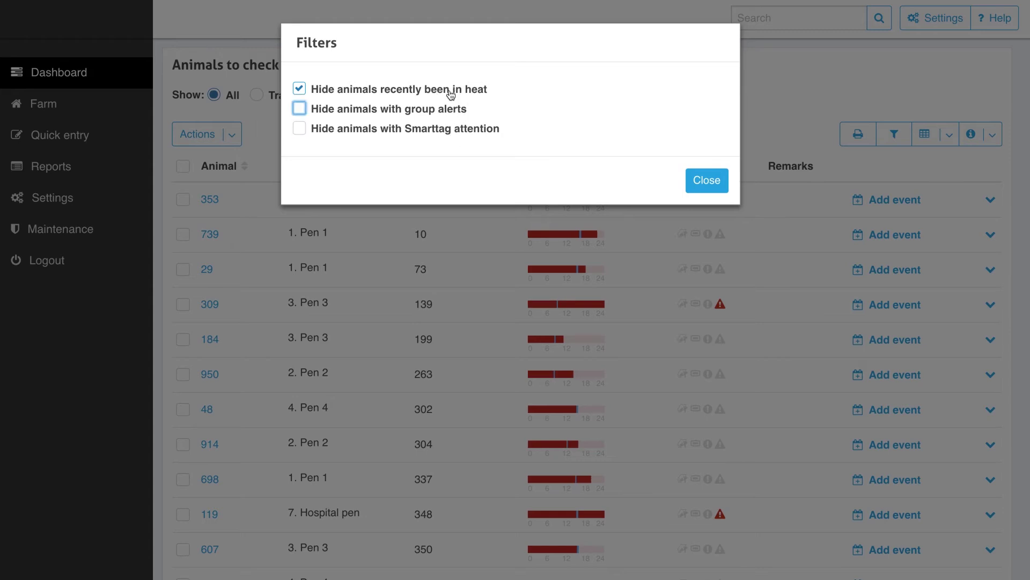
{"action": "left_click", "coordinate": [450, 96]}
{"action": "left_click", "coordinate": [707, 184]}
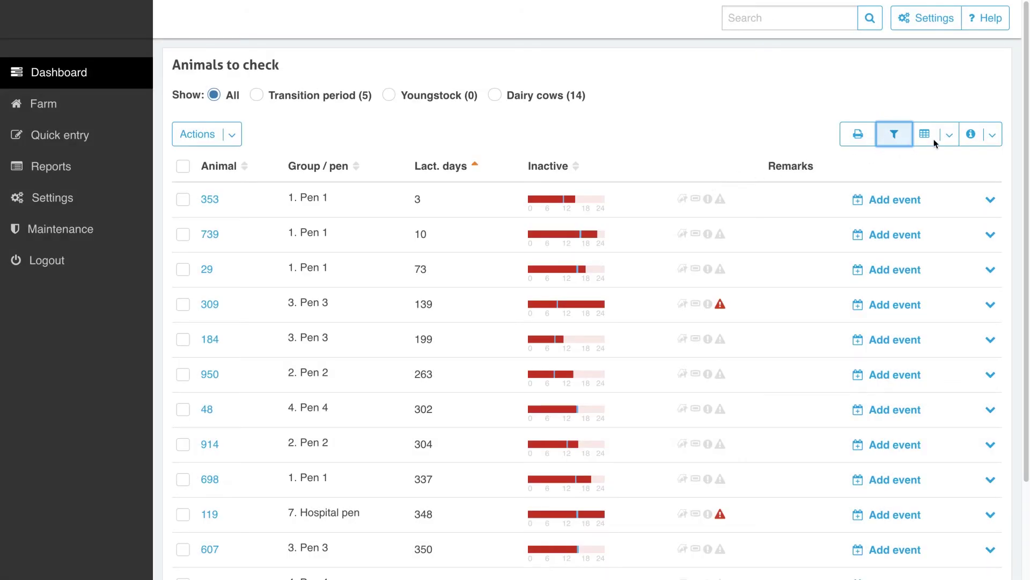
{"action": "left_click", "coordinate": [949, 134]}
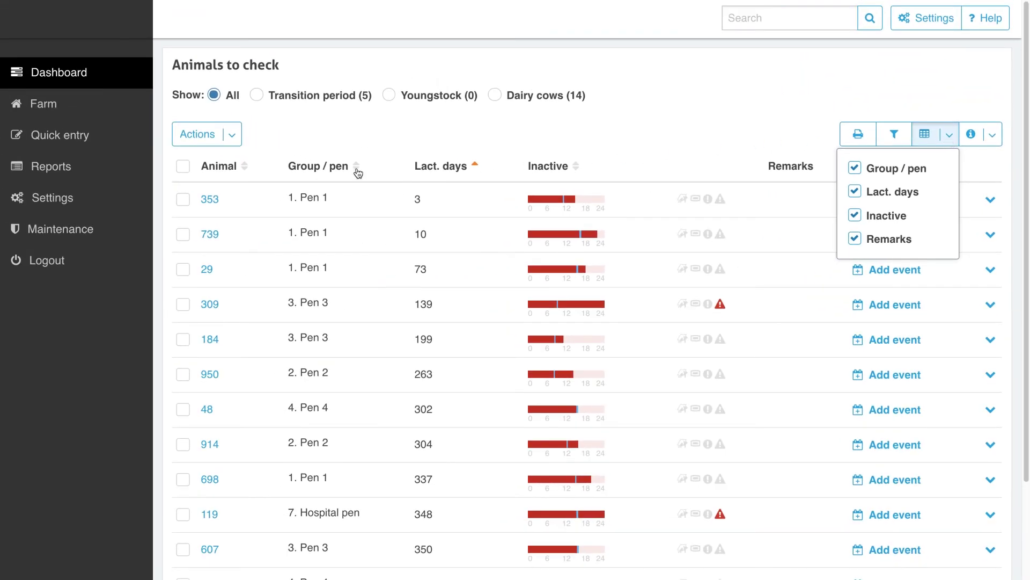
- Sort the animals to check by Group / pen and expand cow 353's activity charts
{"action": "left_click", "coordinate": [340, 171]}
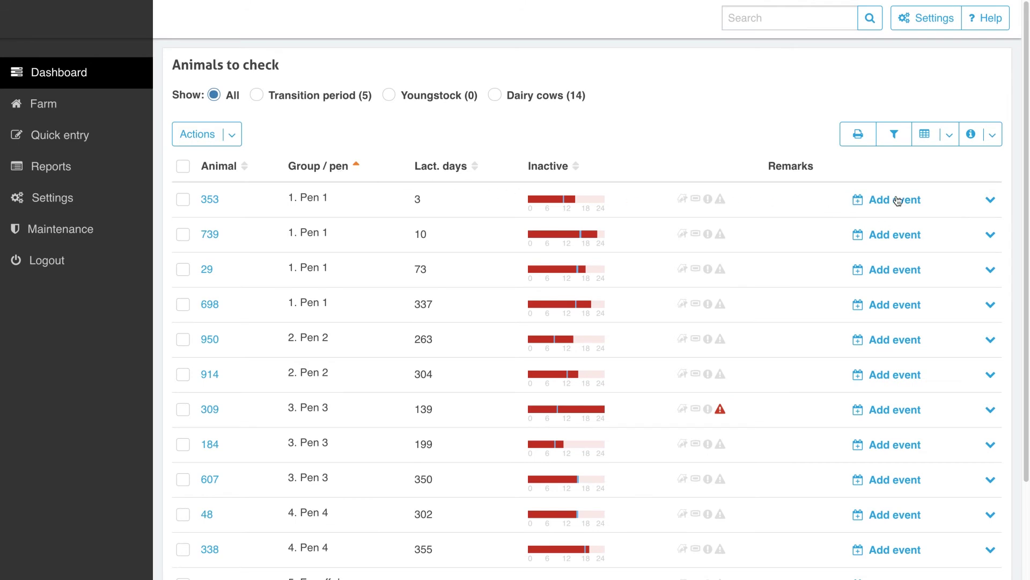
{"action": "left_click", "coordinate": [988, 200]}
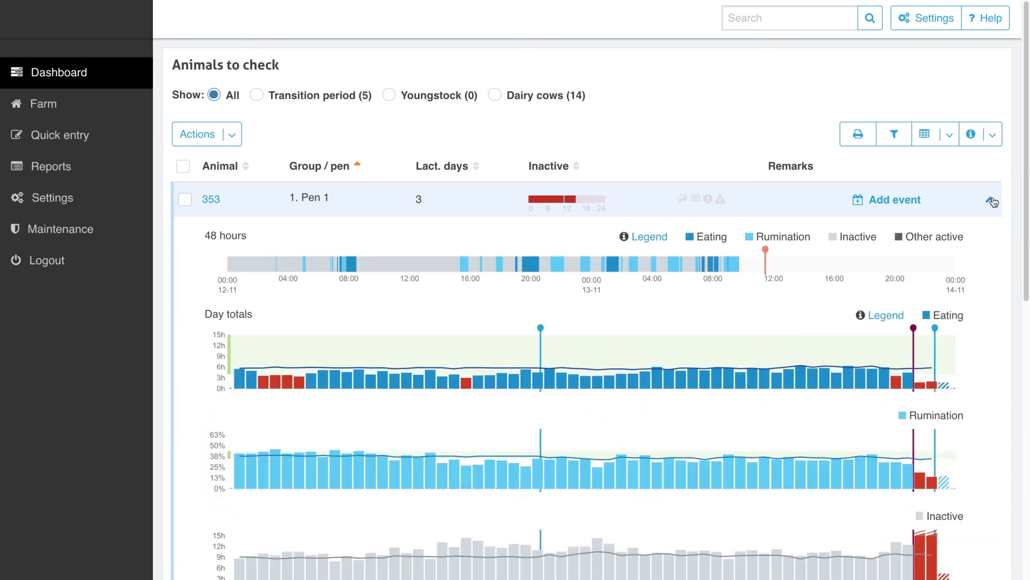
{"action": "scroll", "coordinate": [1019, 202], "scroll_direction": "down", "scroll_amount": 1}
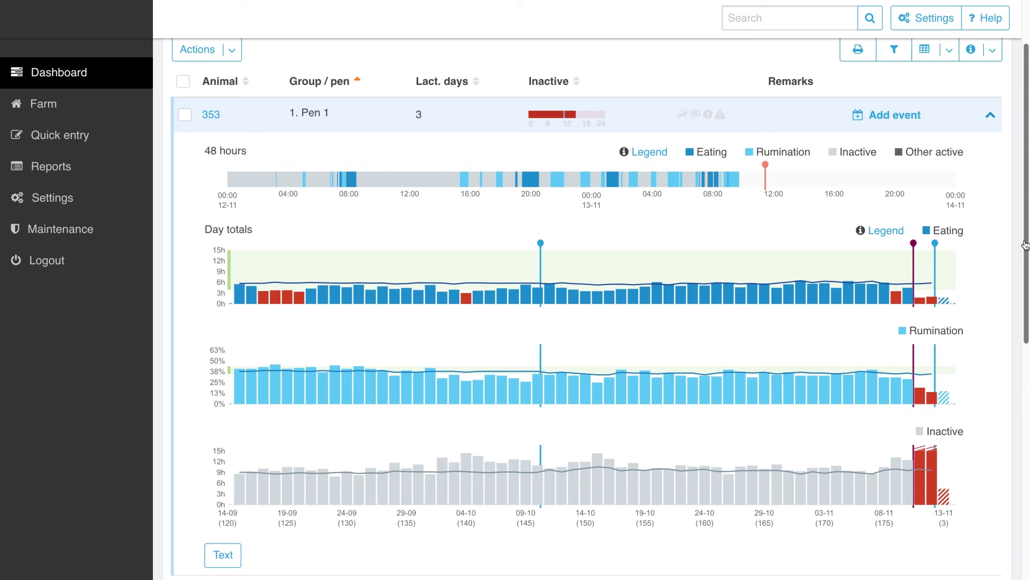
- Add a Memo event reading 'Metritis' to cow 353 and submit it
{"action": "left_click", "coordinate": [886, 115]}
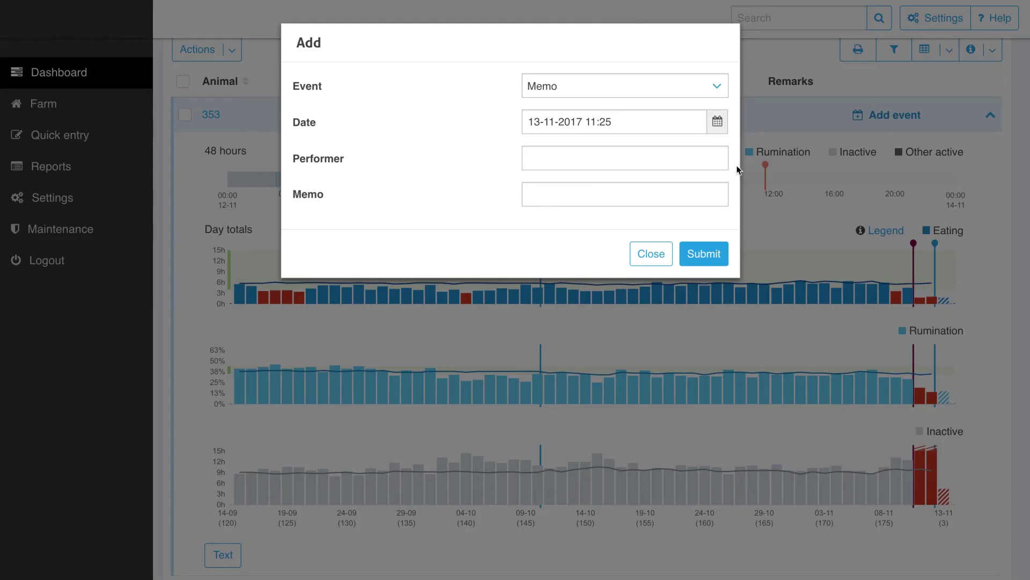
{"action": "left_click", "coordinate": [624, 196]}
{"action": "type", "text": "Me"}
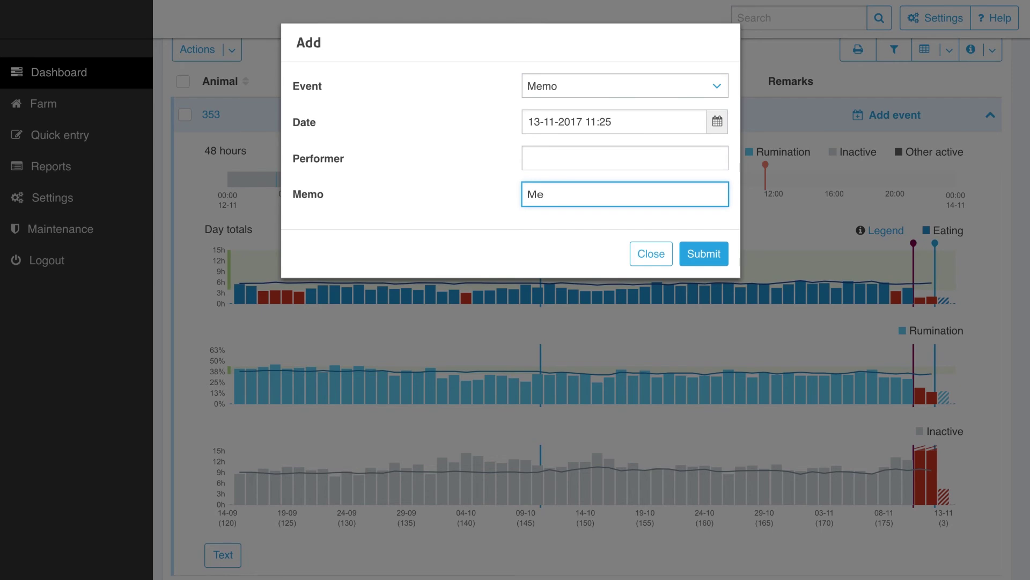
{"action": "type", "text": "s"}
{"action": "left_click", "coordinate": [711, 255]}
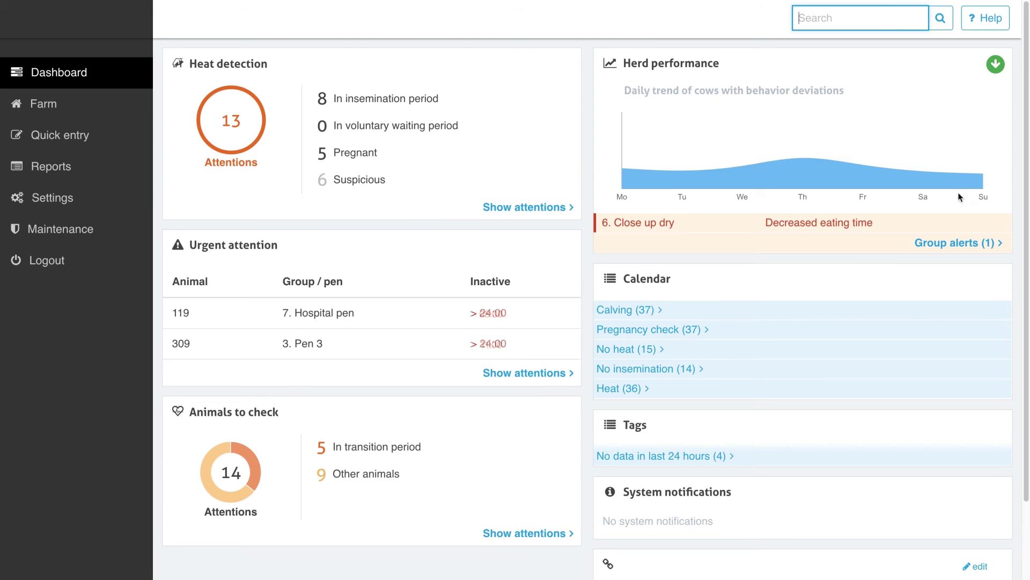
- Open Group alerts (1) from the Herd performance panel
{"action": "left_click", "coordinate": [958, 245]}
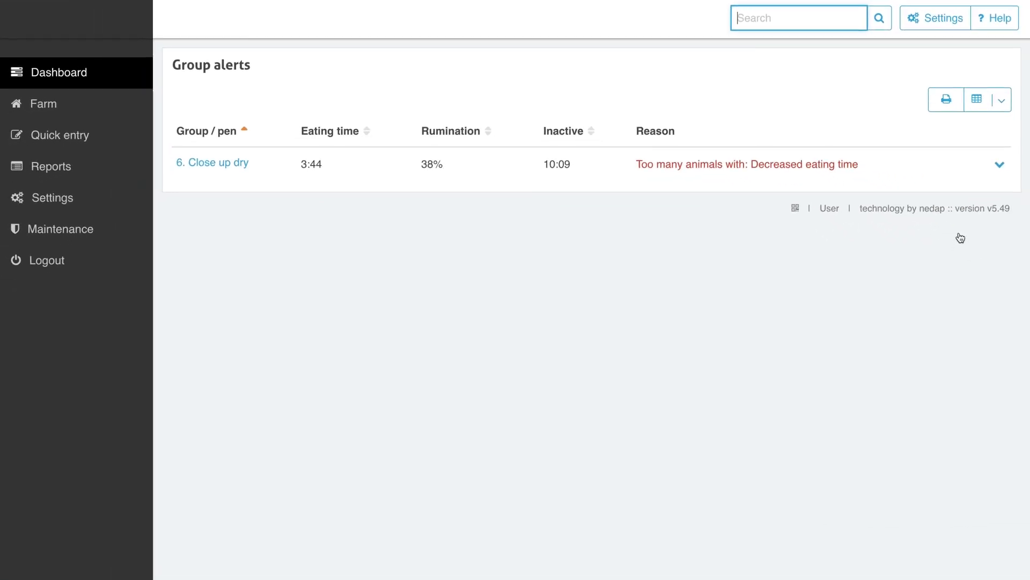
- Expand the 6. Close up dry alert to show its eating, rumination and inactive charts
{"action": "left_click", "coordinate": [999, 168]}
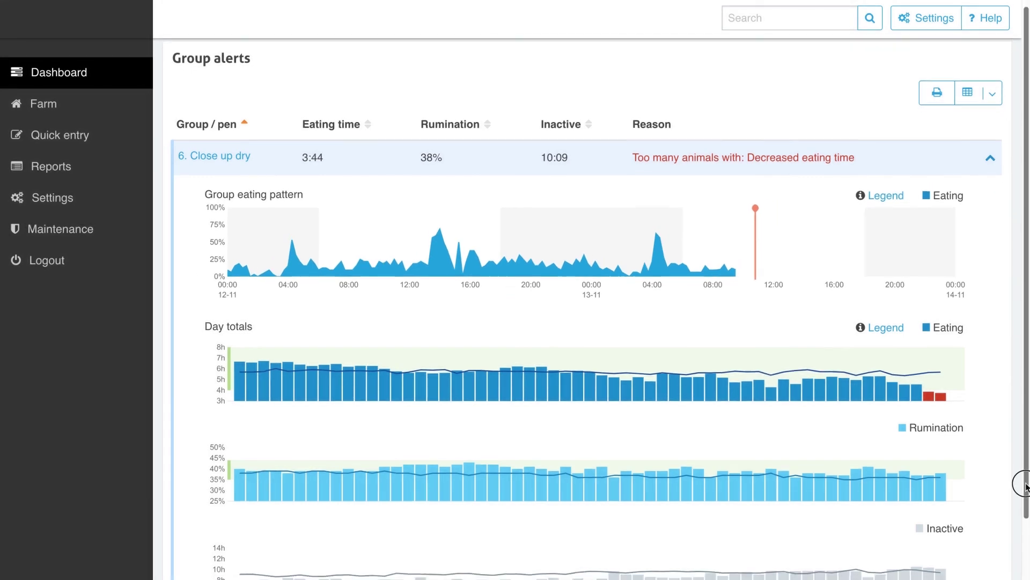
{"action": "scroll", "coordinate": [1026, 486], "scroll_direction": "down", "scroll_amount": 2}
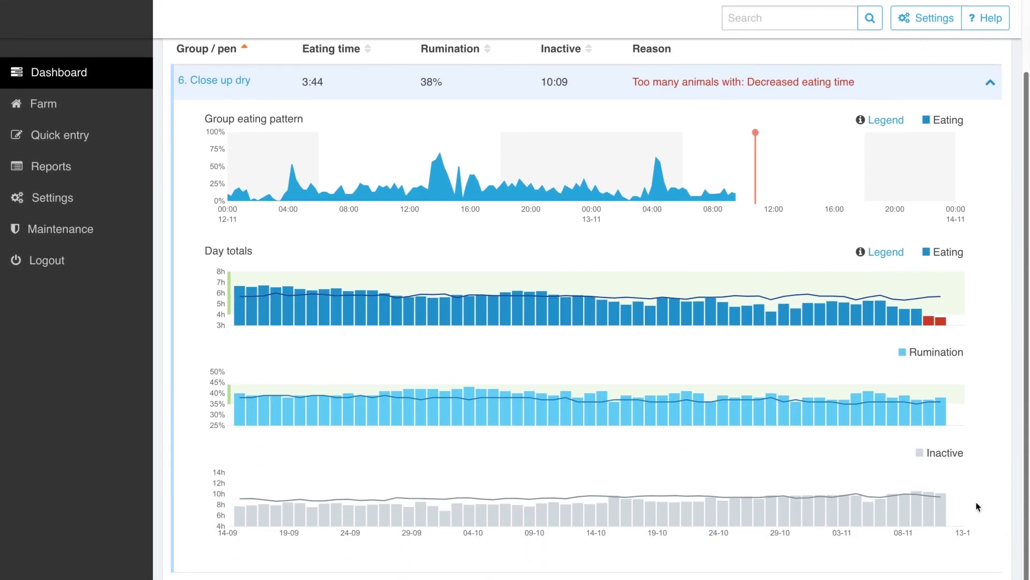